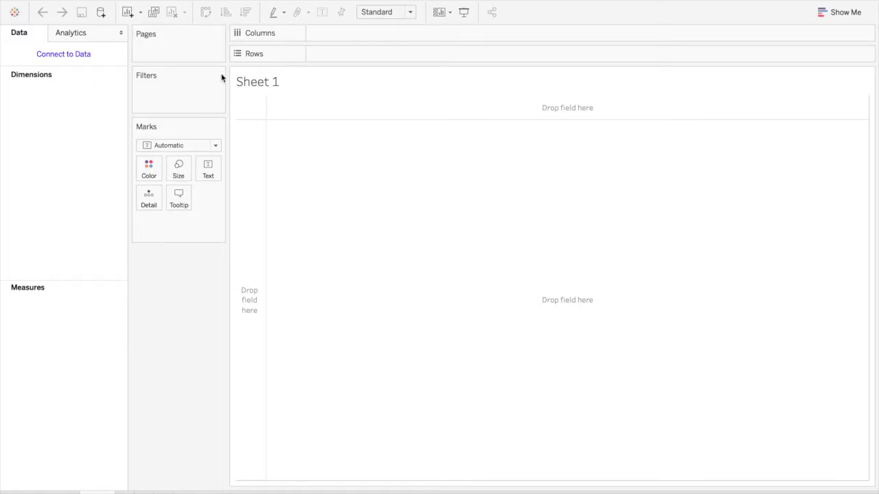
Step: Connect to the spatial file new_lga_nigeria_2003.shp in the nigeria-lgas folder
click(78, 56)
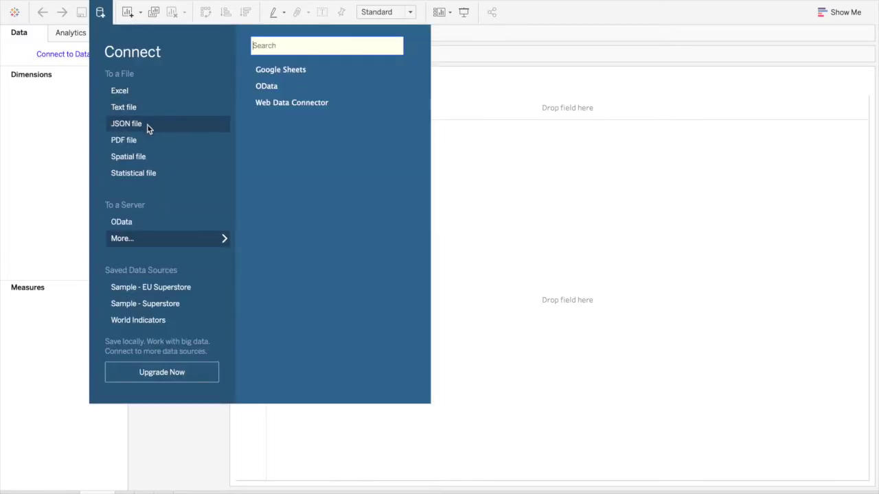
click(181, 160)
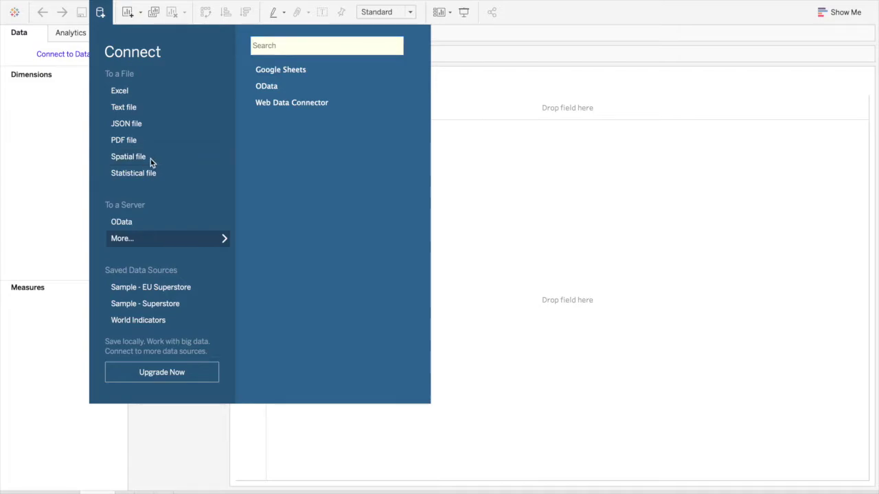
click(349, 102)
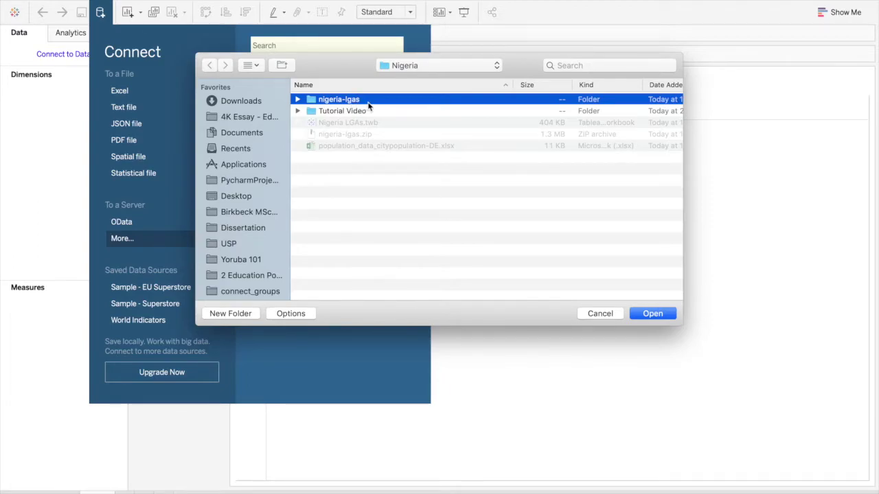
double_click(369, 105)
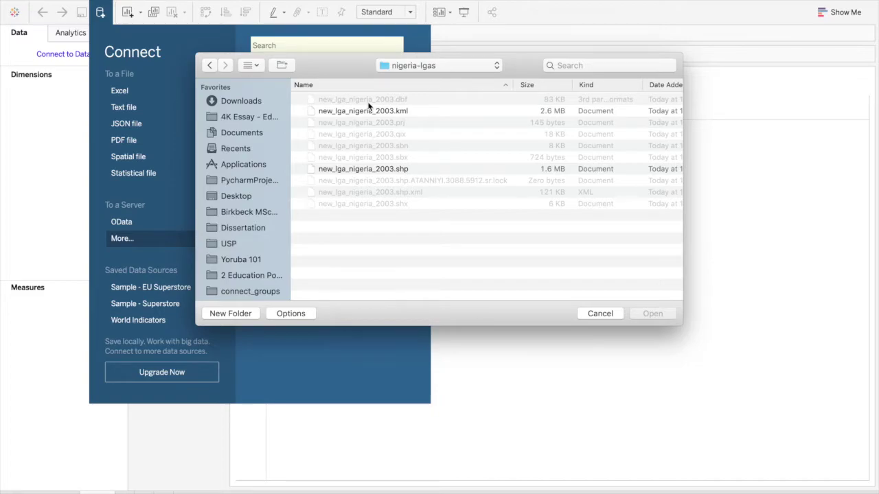
click(403, 171)
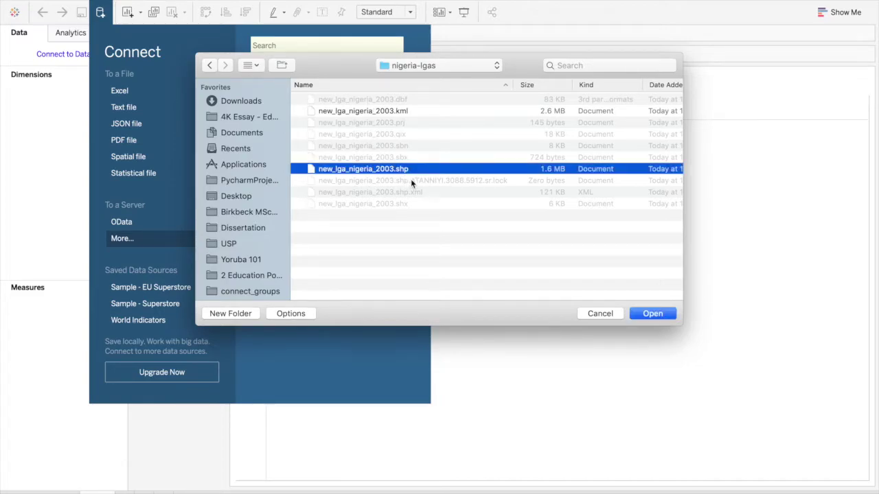
click(651, 314)
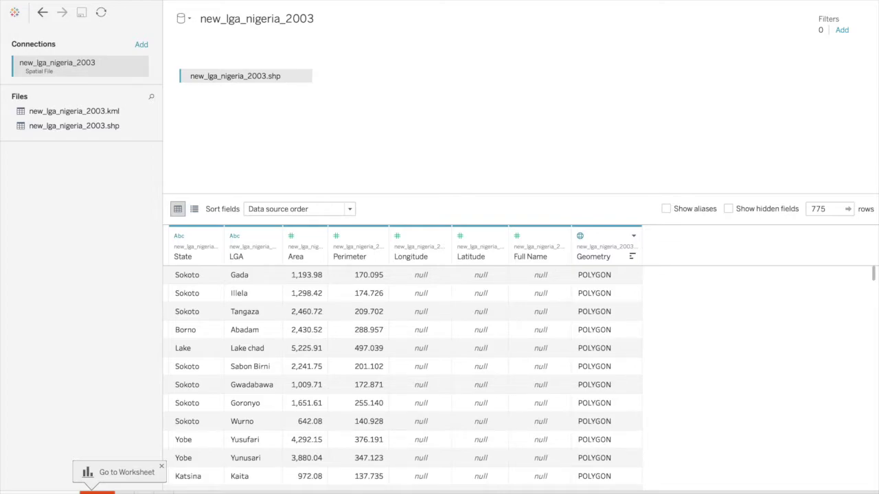
Step: On Sheet 1, plot the Geometry field as a map and color it by State, adding all members
click(97, 492)
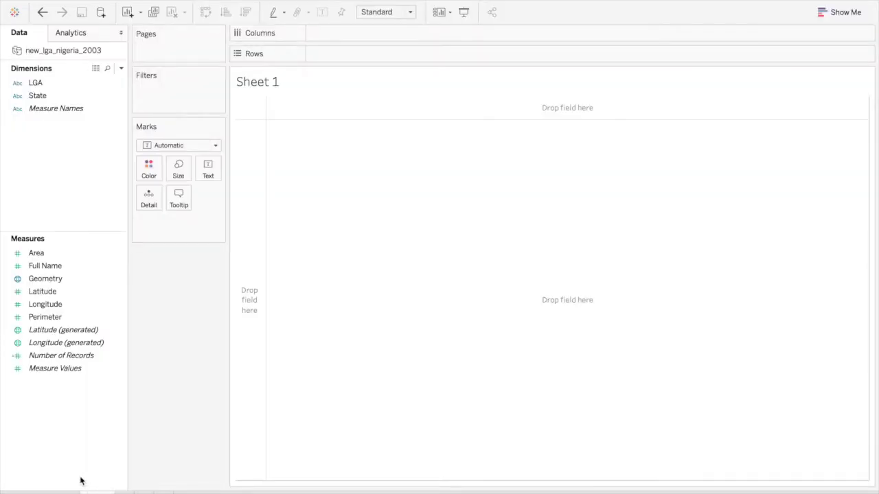
double_click(61, 280)
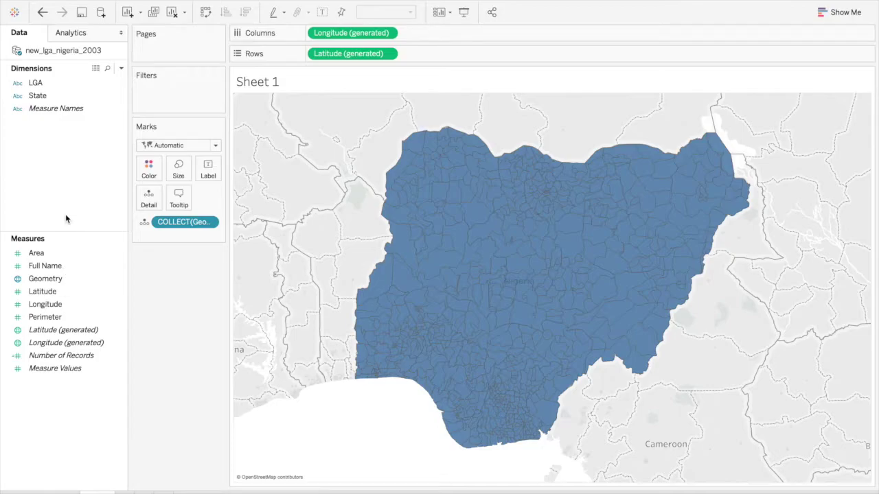
drag(37, 96, 147, 168)
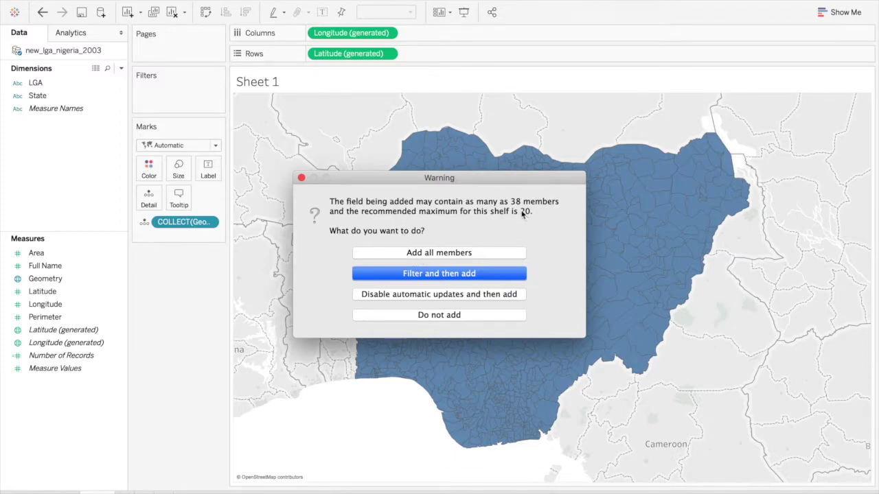
click(471, 254)
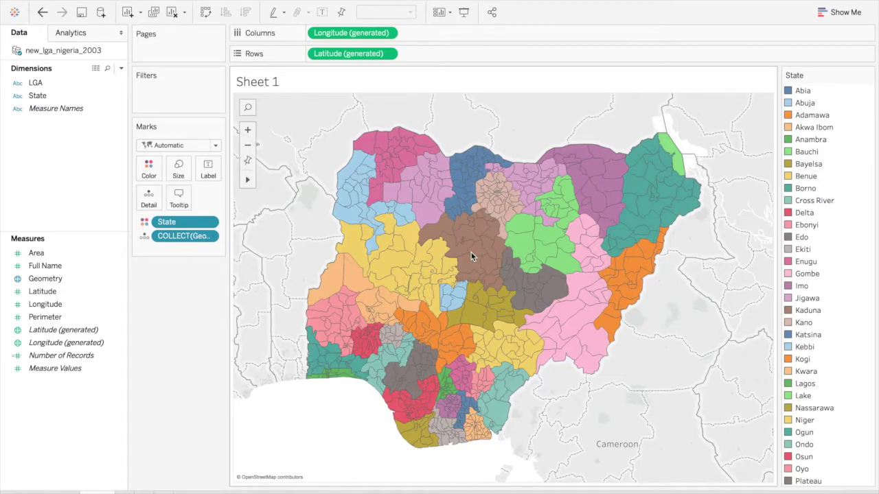
mouse_move(453, 292)
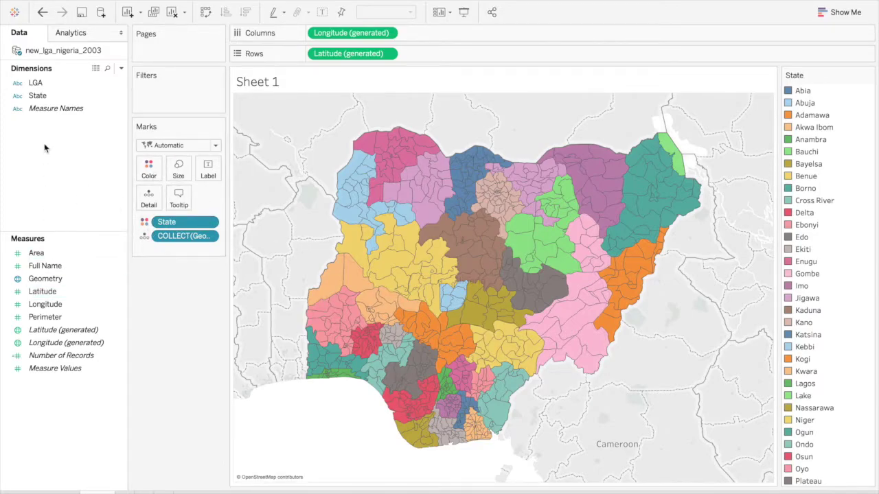
Step: Try labelling the map areas with the State field
click(43, 99)
drag(44, 99, 206, 172)
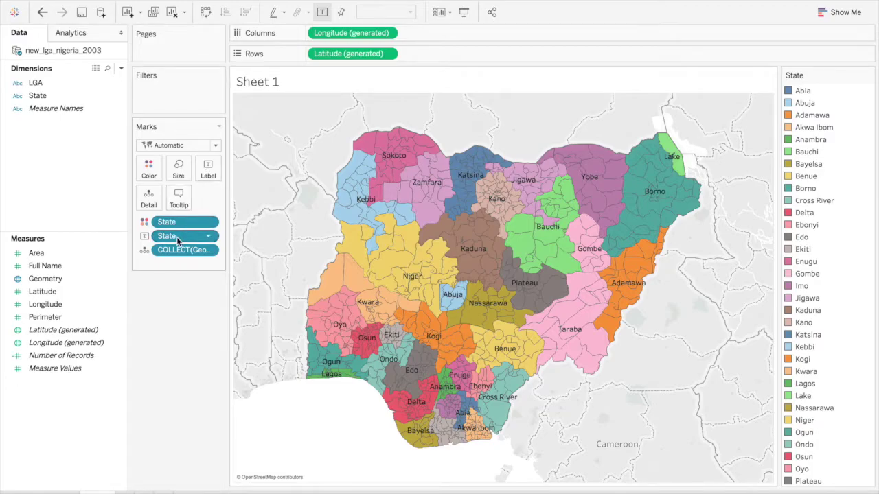
drag(177, 239, 90, 186)
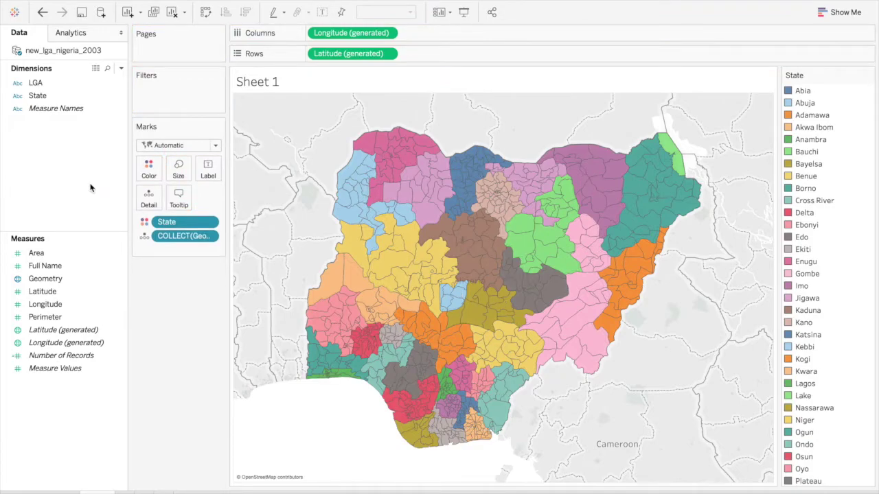
Step: Label the map areas with the LGA field and check the details of a few areas
click(42, 85)
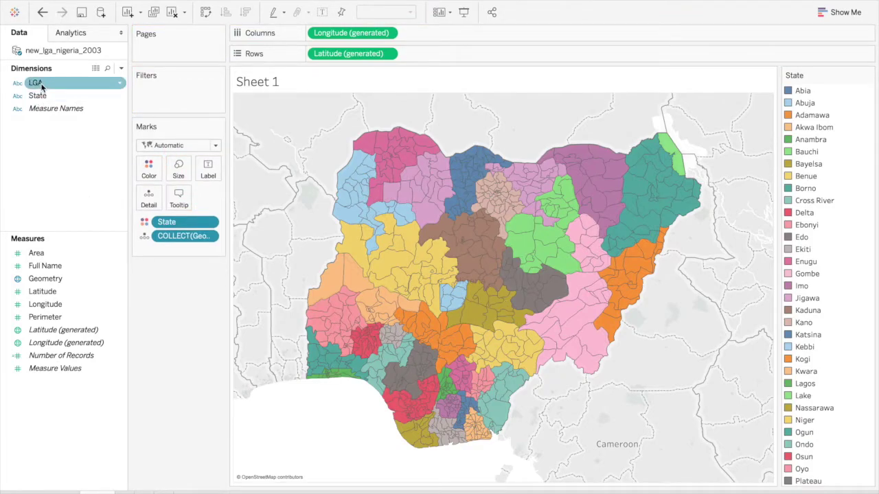
drag(42, 85, 209, 175)
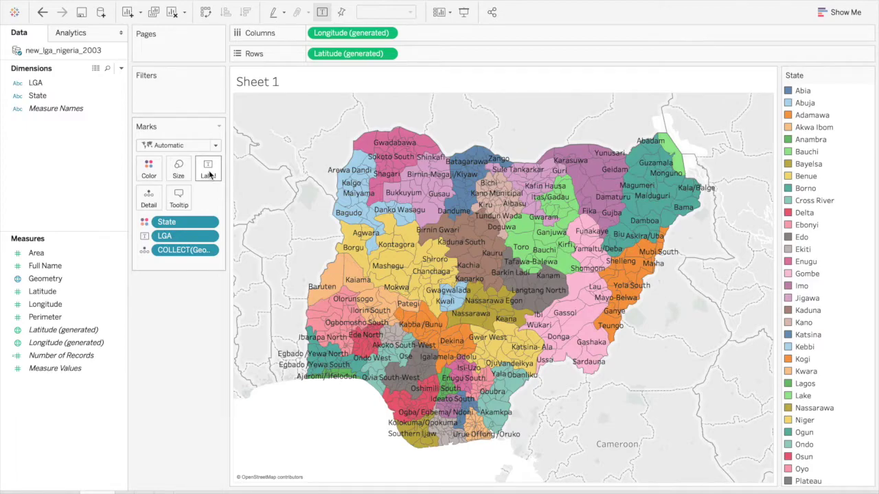
mouse_move(611, 301)
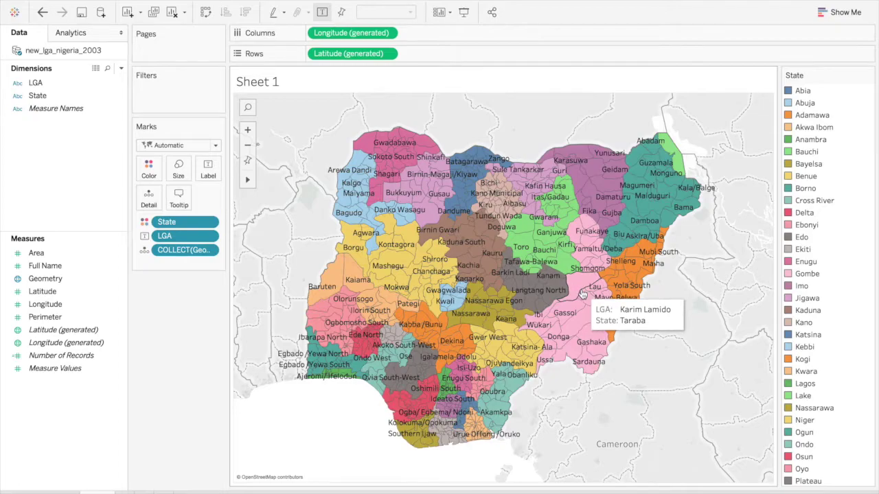
mouse_move(578, 313)
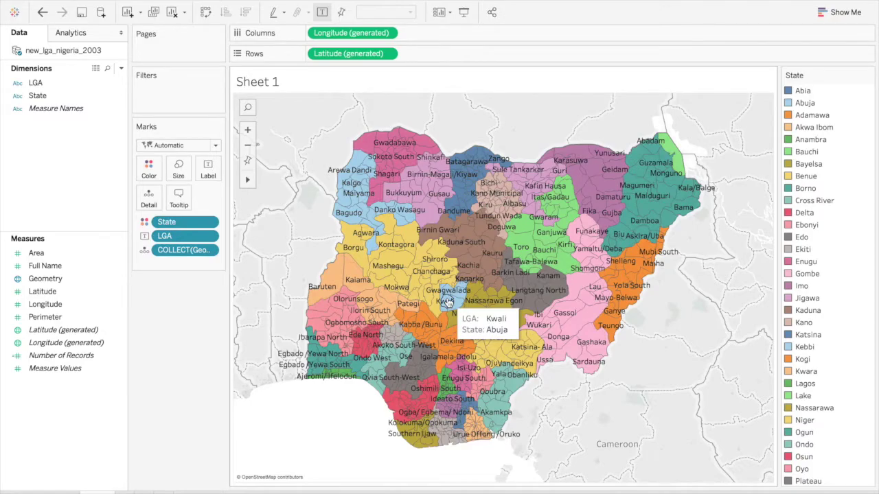
Step: Add a State filter to the map that keeps all states selected
click(56, 256)
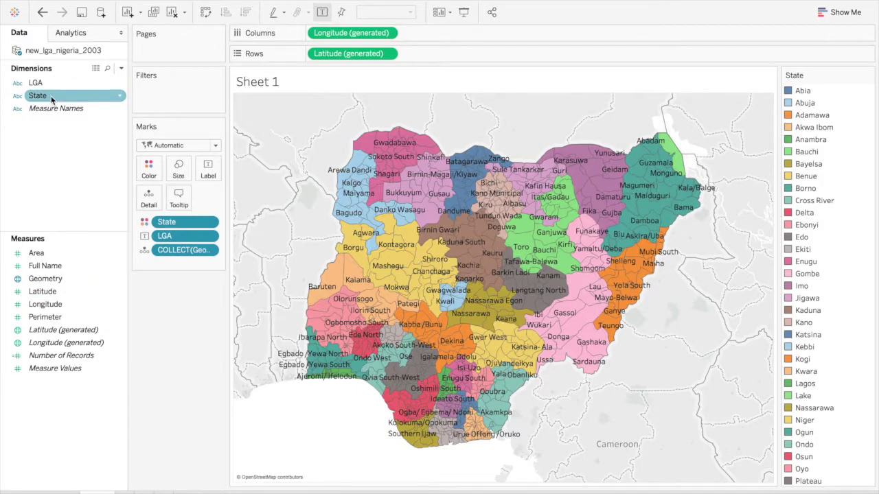
drag(45, 100, 160, 100)
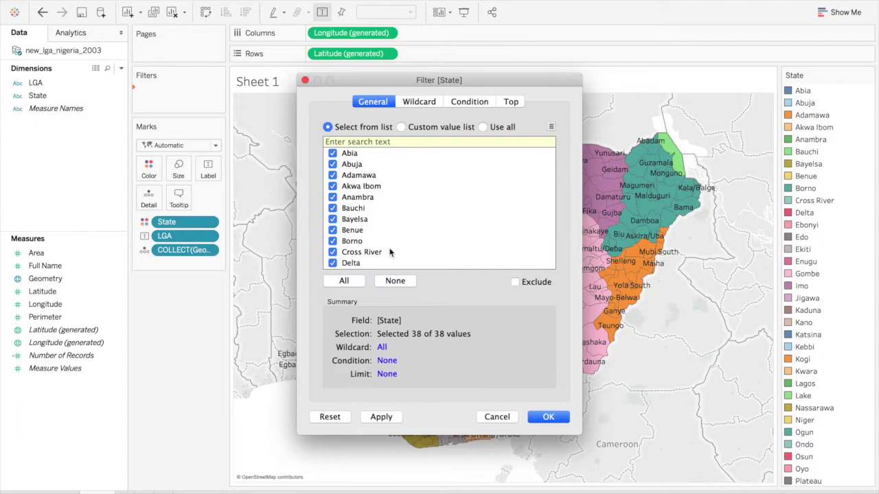
click(548, 417)
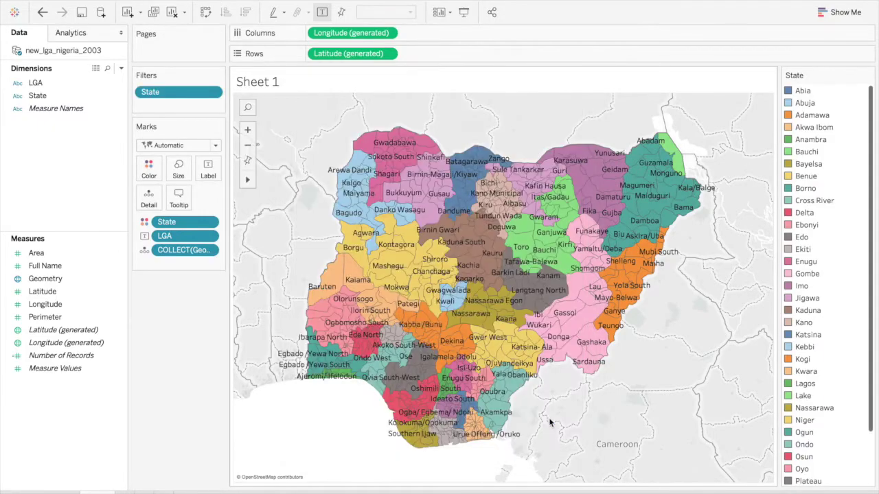
Step: Show the State filter control beside the map and open its options
right_click(165, 95)
click(184, 124)
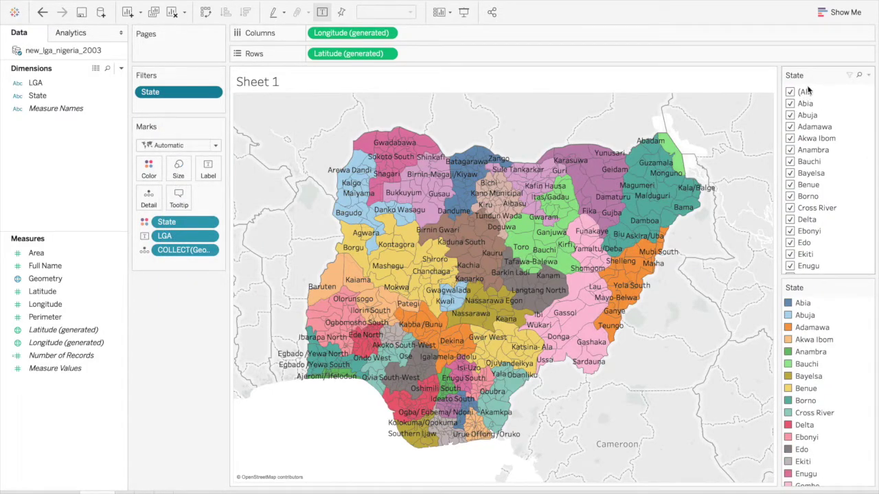
click(868, 77)
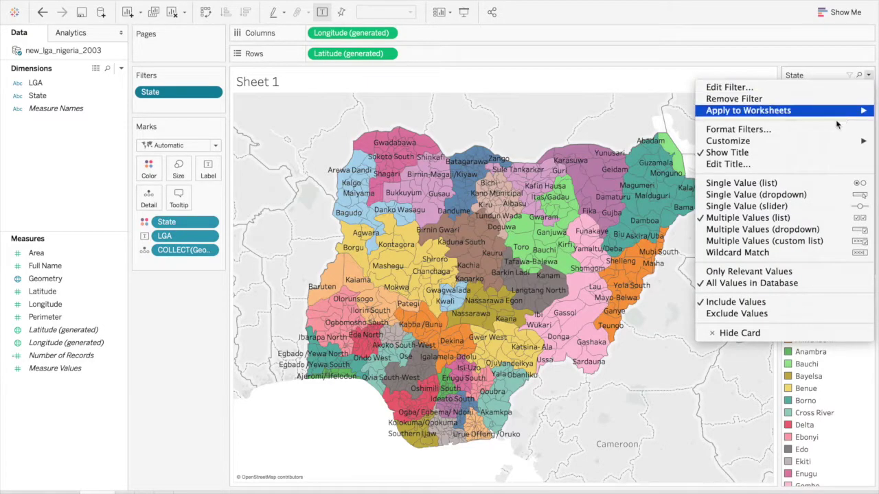
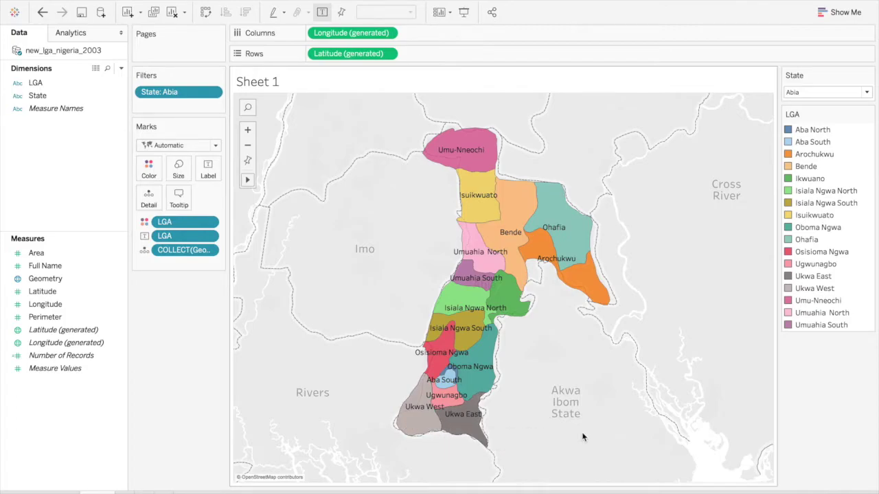
Step: Switch the State filter to Gombe, followed by Jigawa
click(850, 93)
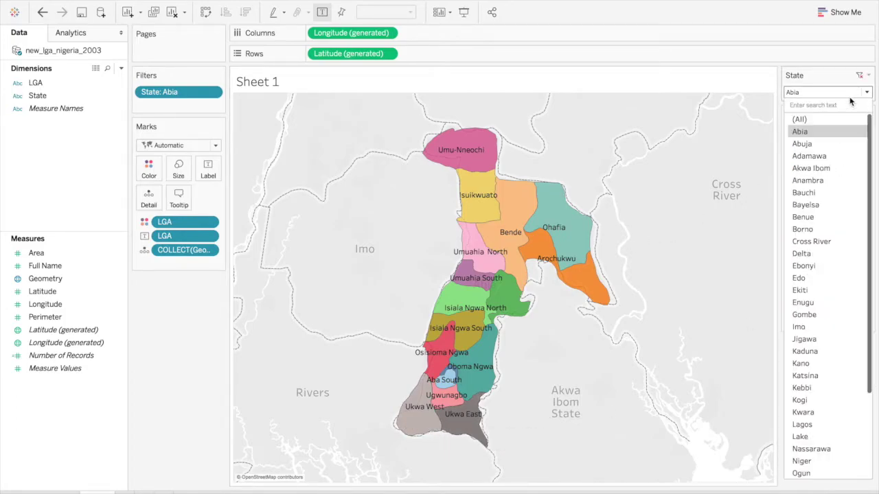
click(817, 319)
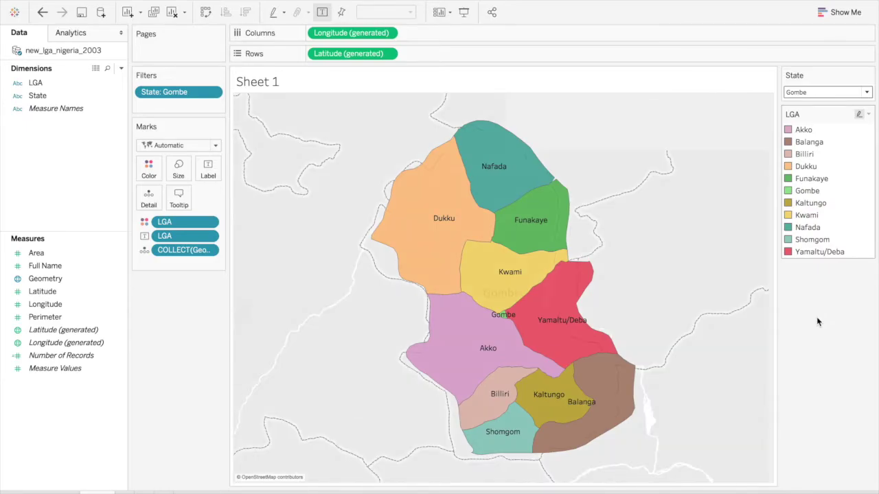
mouse_move(492, 181)
click(810, 92)
click(815, 339)
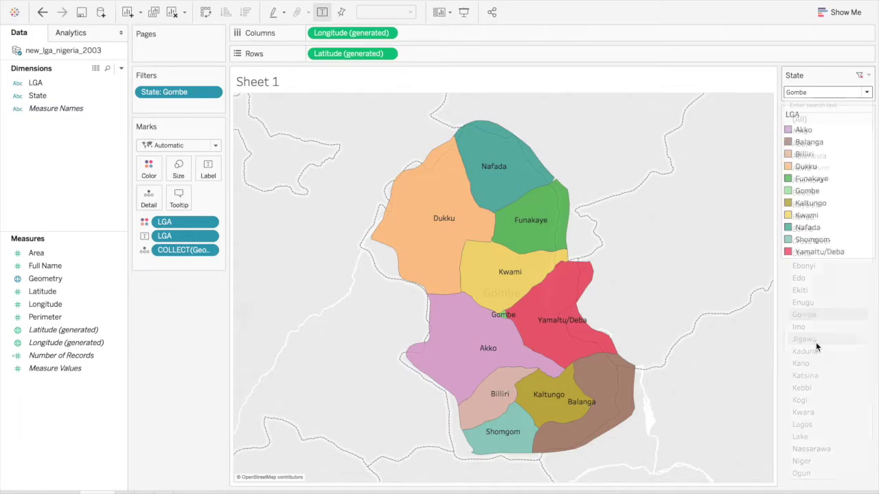
Step: Filter the map to Lagos state and inspect its local government areas
click(829, 94)
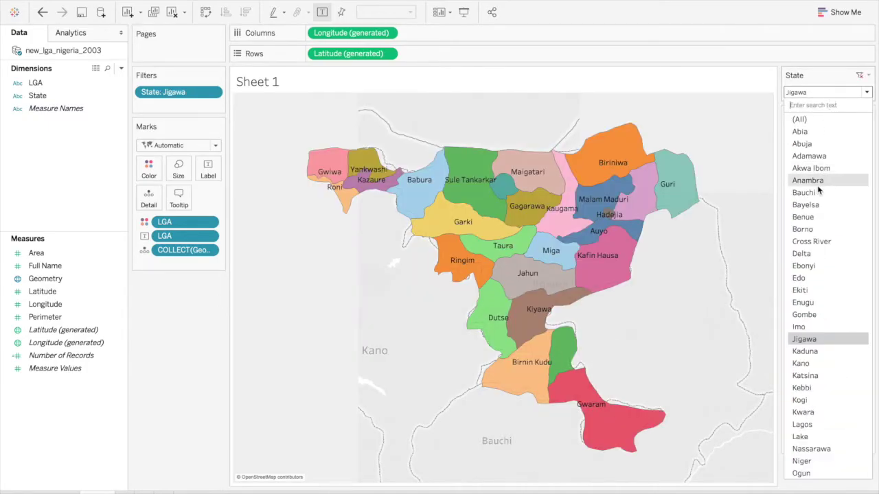
click(807, 425)
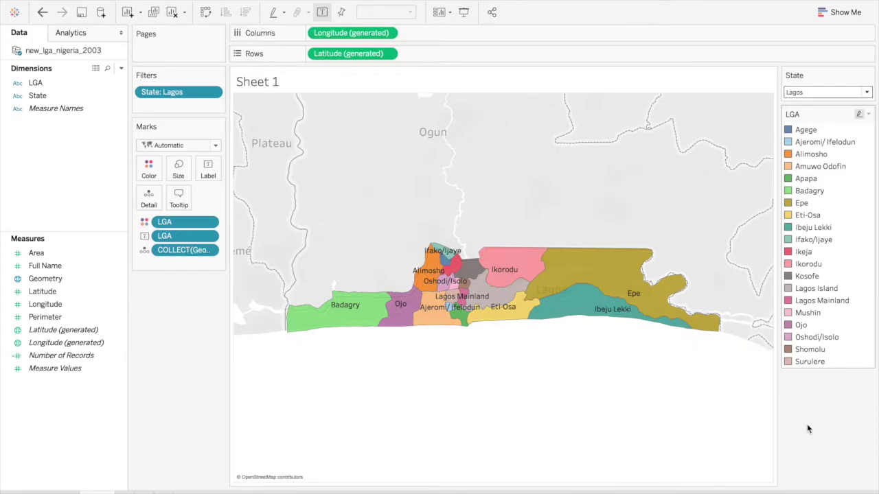
mouse_move(613, 313)
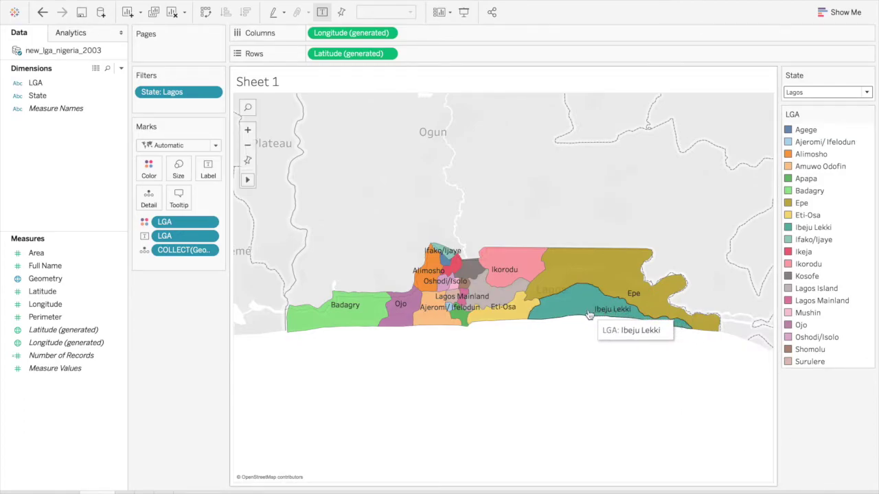
mouse_move(515, 324)
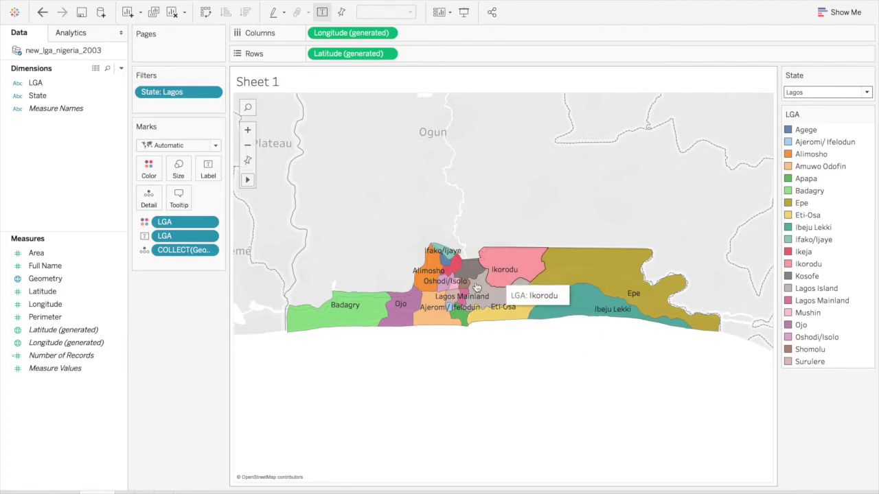
mouse_move(399, 321)
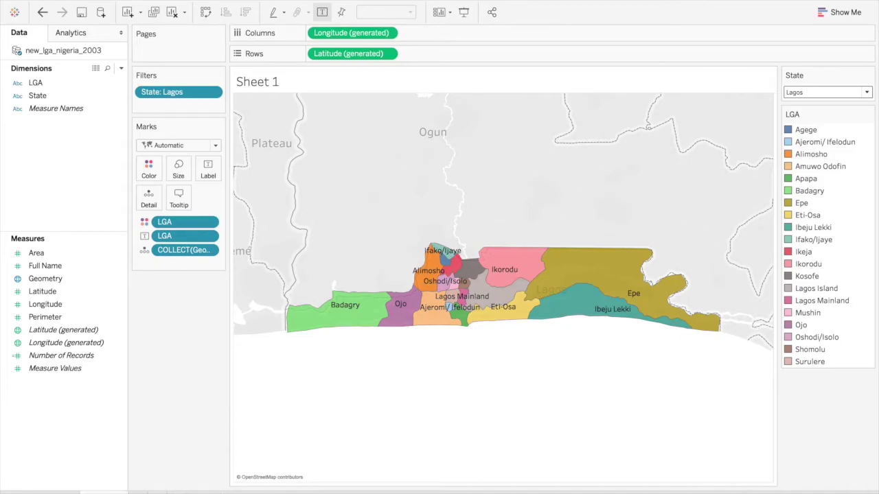
Step: Rename the worksheet as "LGA by State" and add a second worksheet
key(Return)
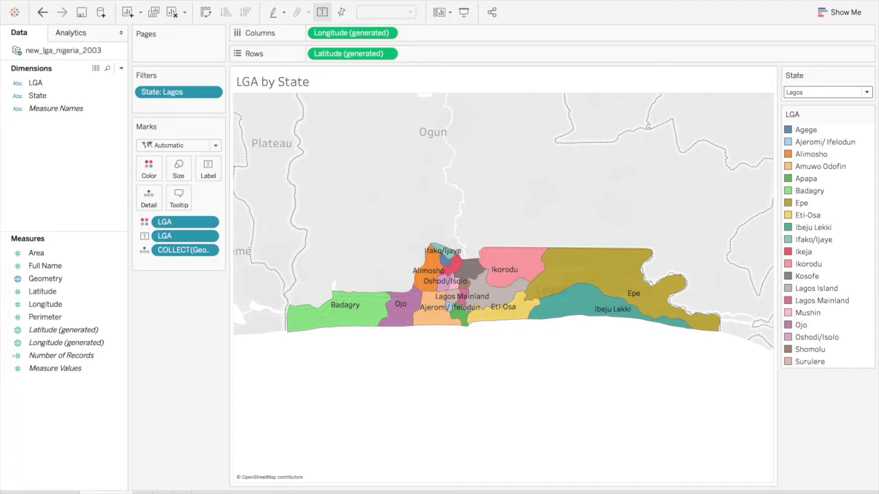
click(143, 491)
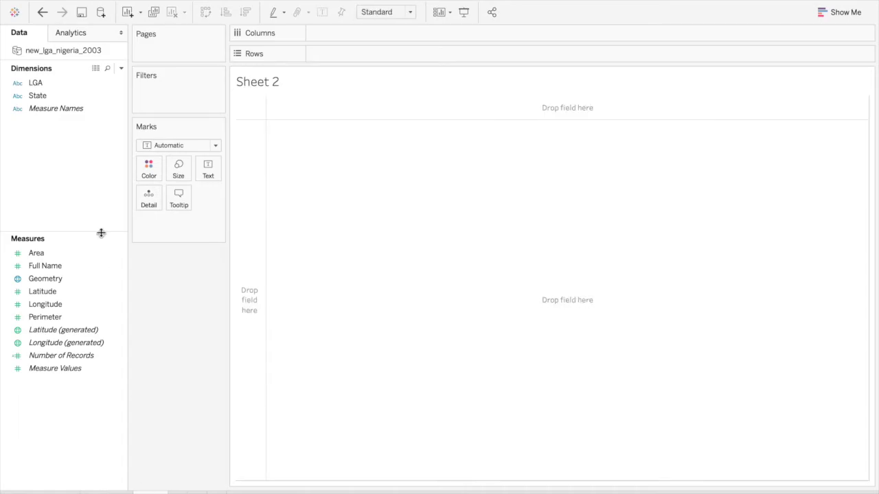
Step: On Sheet 2, plot the Geometry field as a map colored by State with all members added
click(45, 98)
mouse_move(45, 97)
mouse_down()
mouse_move(153, 124)
mouse_move(161, 157)
mouse_move(43, 105)
mouse_up()
double_click(58, 285)
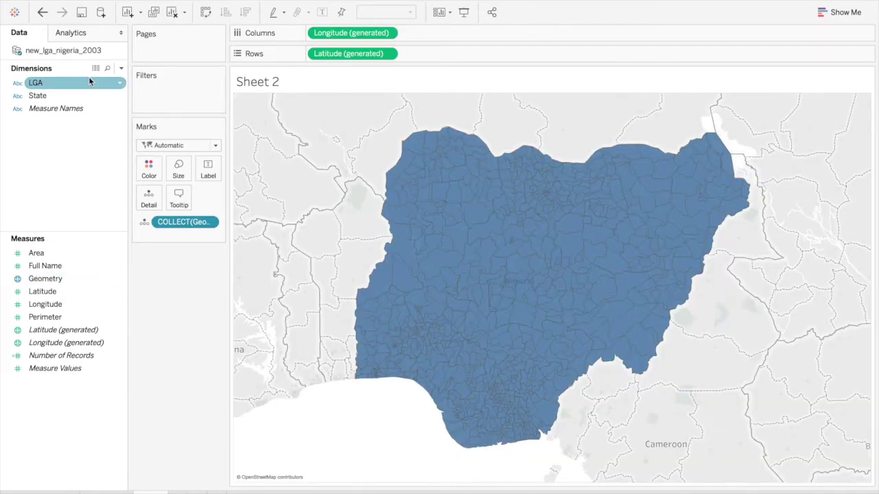
drag(42, 95, 148, 163)
click(447, 254)
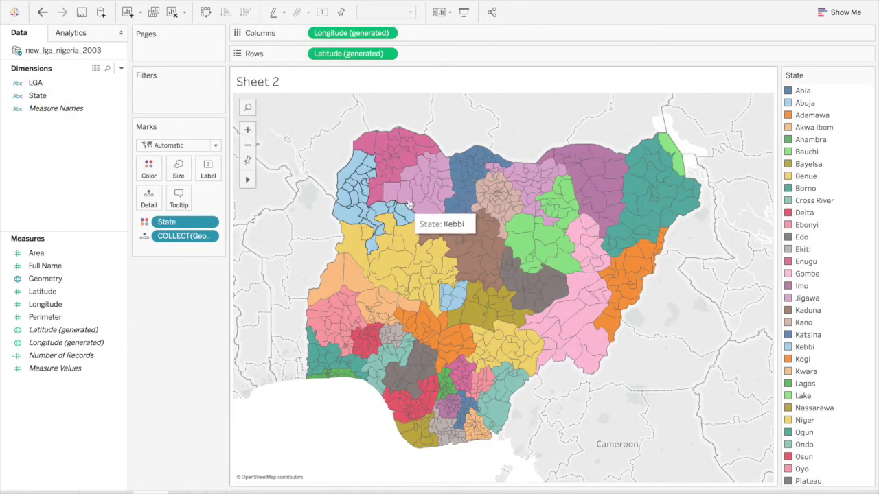
Step: Add LGA to the map's detail so each local government area is a separate mark, and check one in Kebbi
click(47, 84)
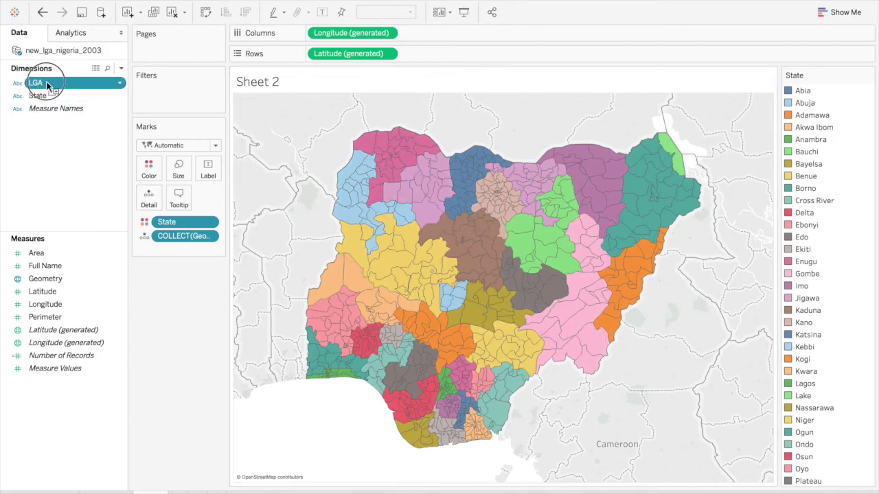
drag(47, 84, 154, 201)
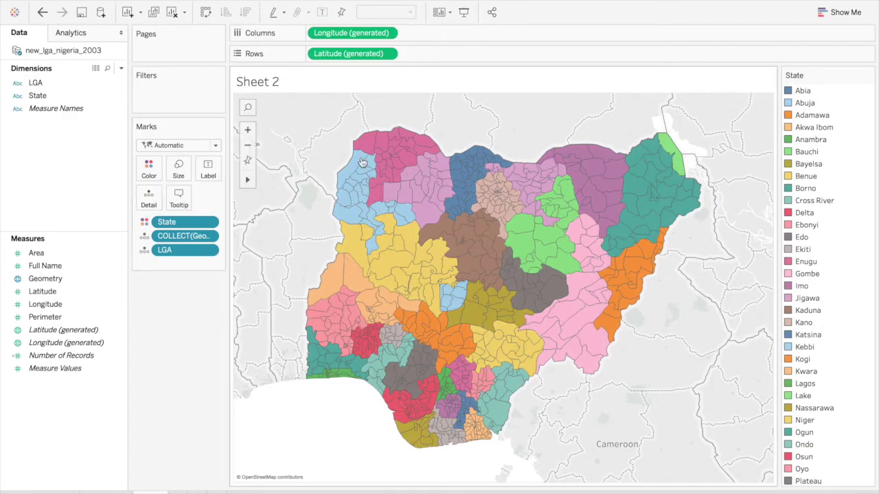
mouse_move(350, 175)
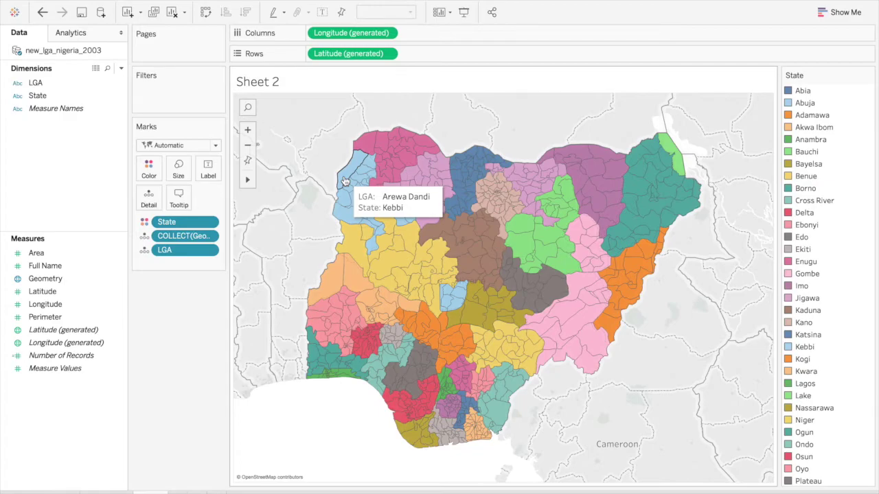
Step: Try labeling the map areas with their State names and remove the State label again
drag(46, 101, 209, 175)
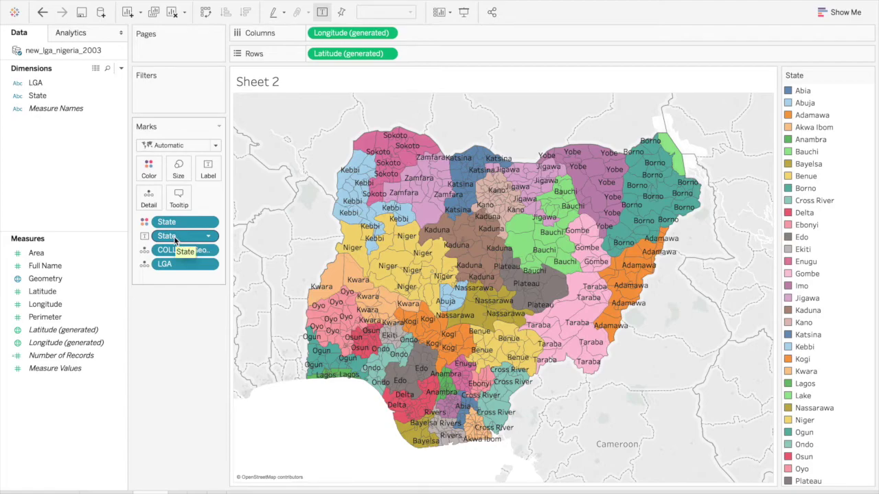
drag(174, 238, 94, 206)
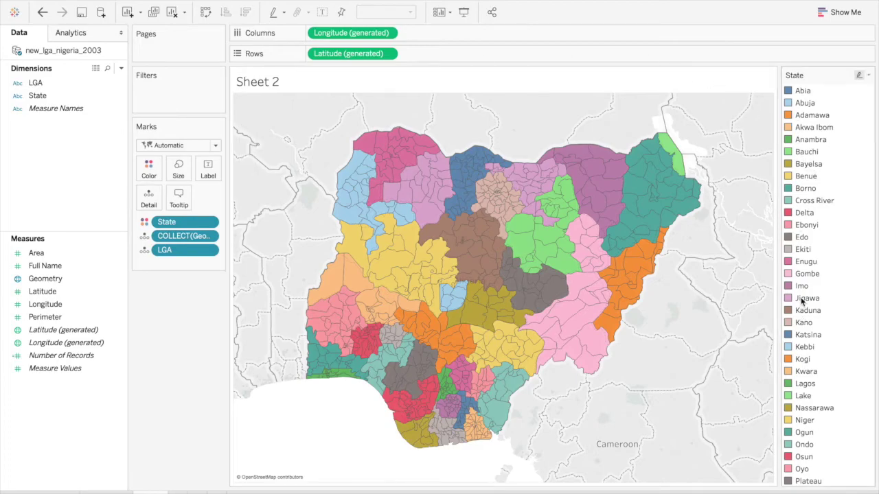
Step: Review the State color legend and inspect the Tsafe local government area in Zamfara on the map
scroll(800, 299, down, 3)
scroll(800, 298, up, 3)
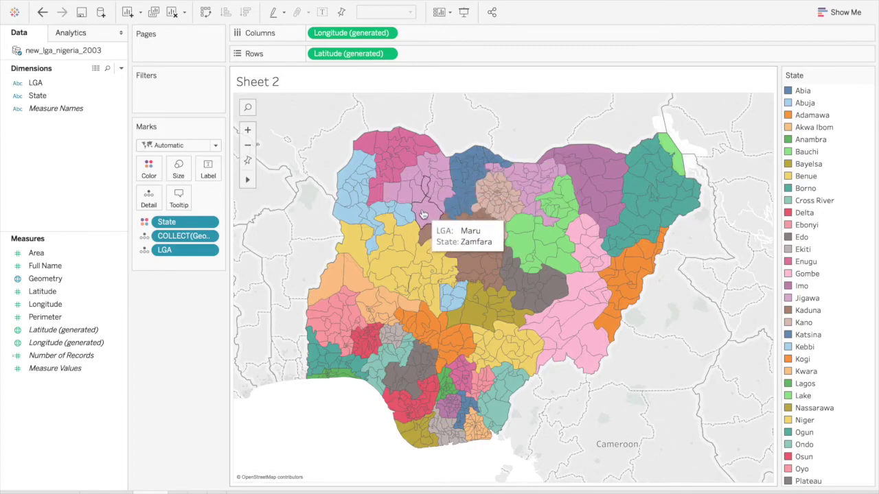
click(447, 199)
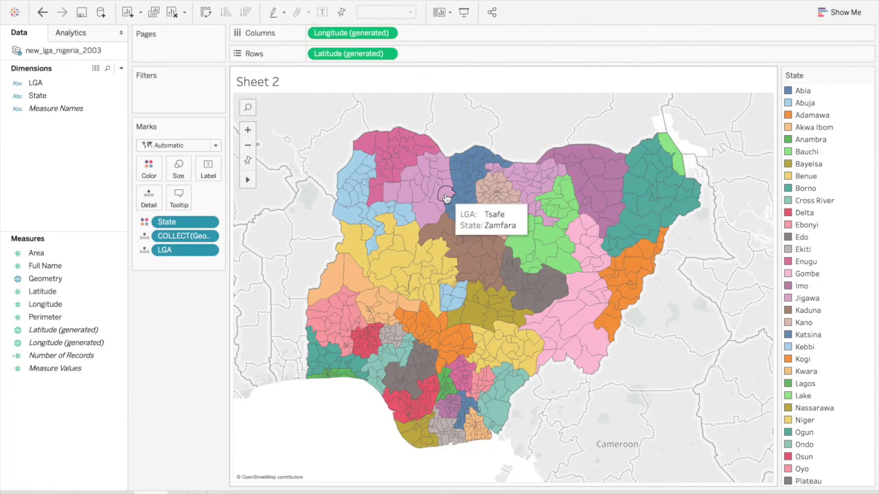